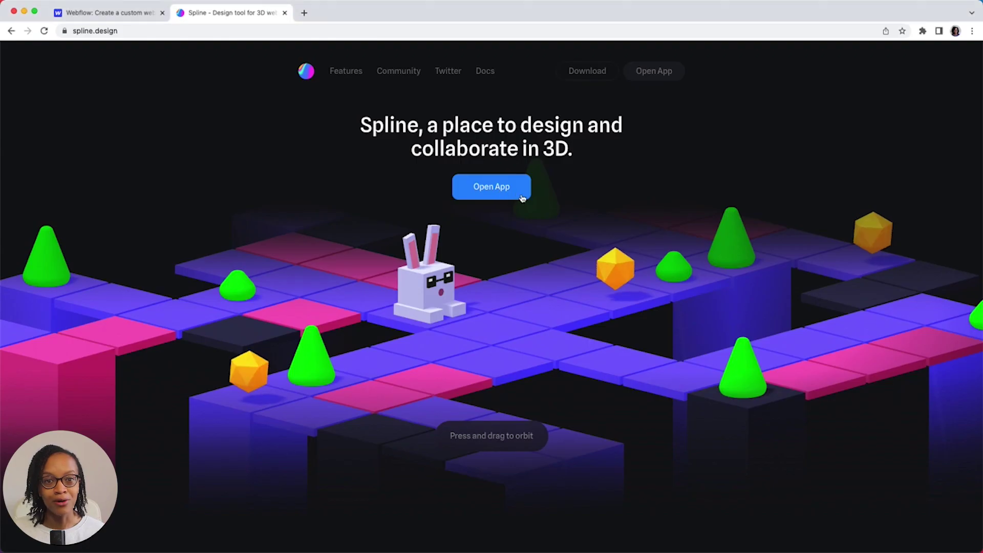
Step: Open the Spline app, orbit the MacBook Pro model and set the view zoom to 100%
left_click(523, 198)
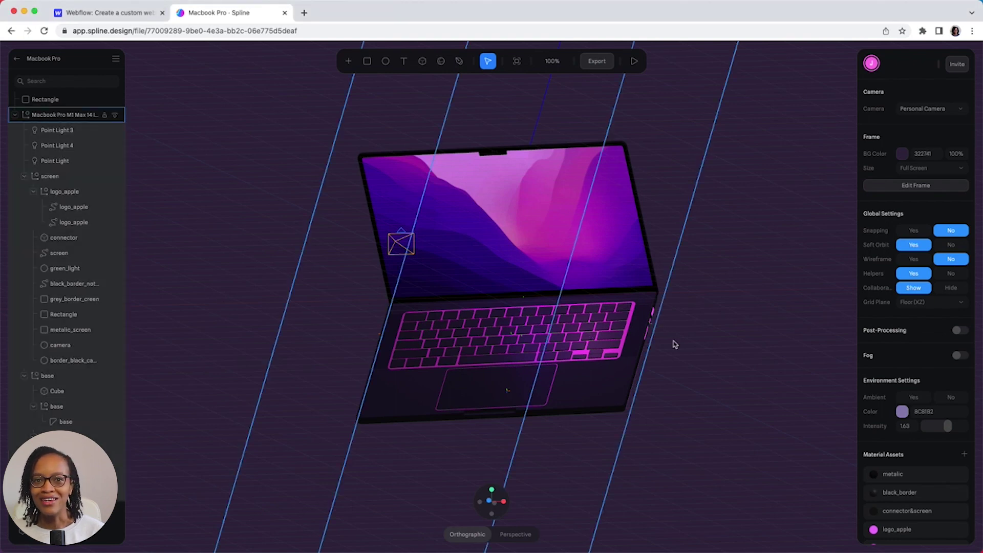
left_click_drag(646, 348, 629, 280, "alt")
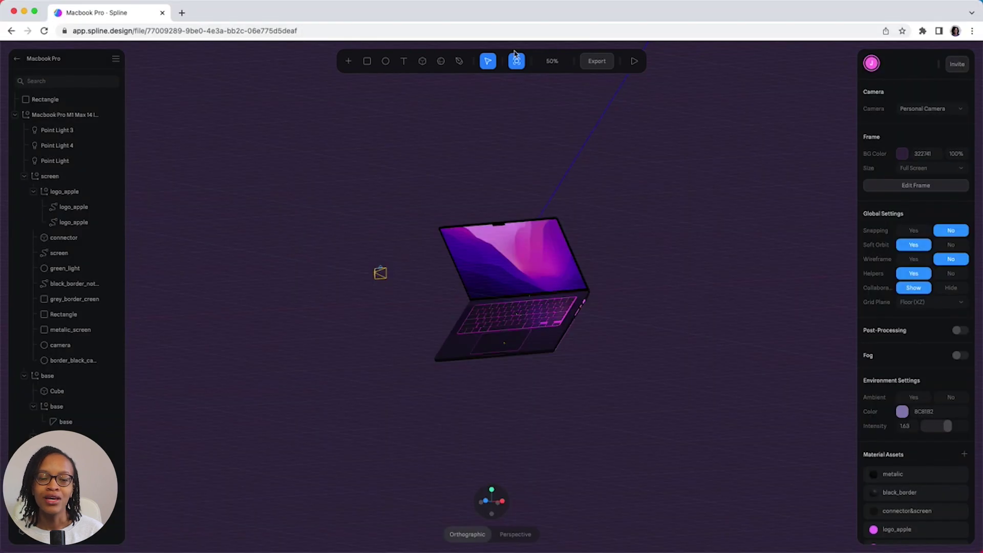
left_click(550, 65)
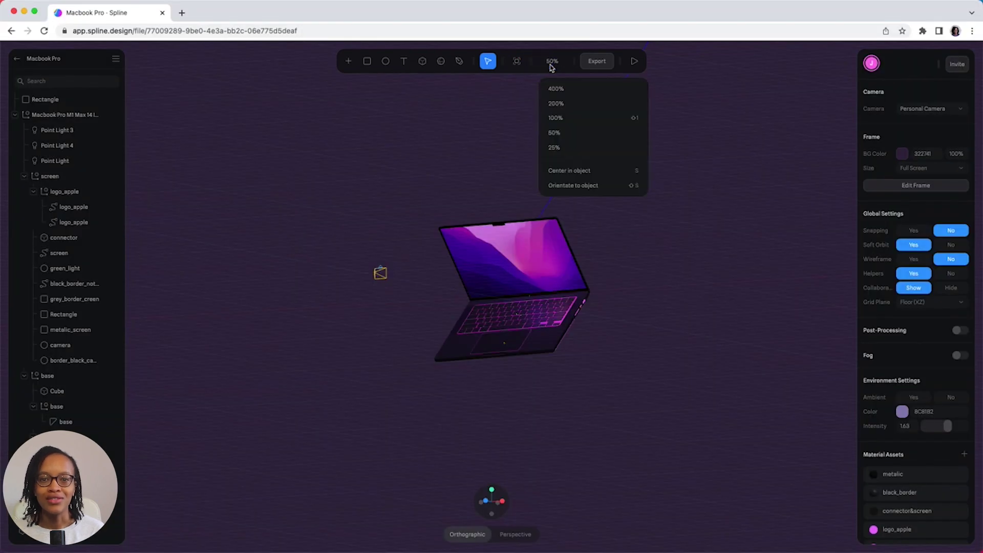
left_click(558, 118)
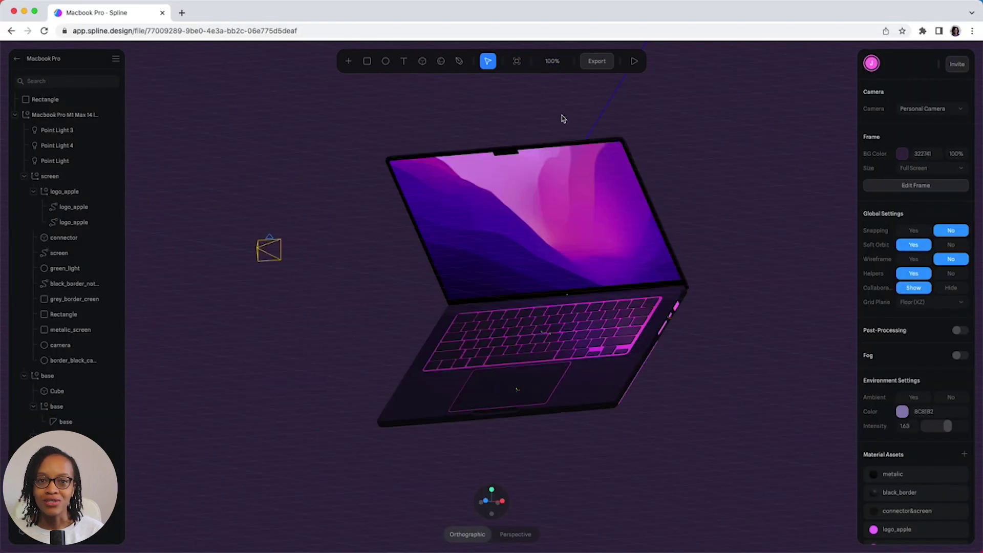
Step: Look through the object types that can be inserted, and preview the laptop scene in play mode
left_click(353, 64)
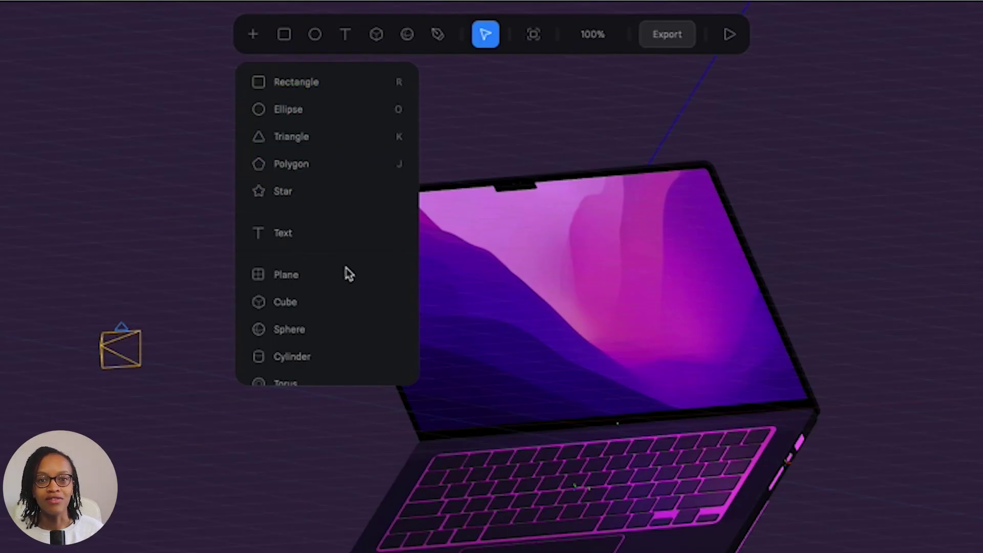
scroll(352, 362, "down", 5)
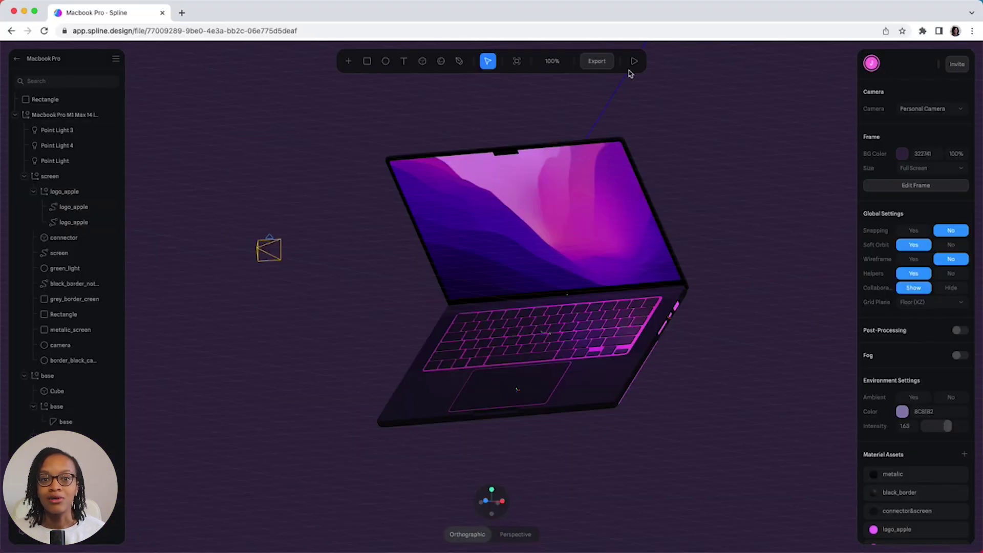
left_click(634, 62)
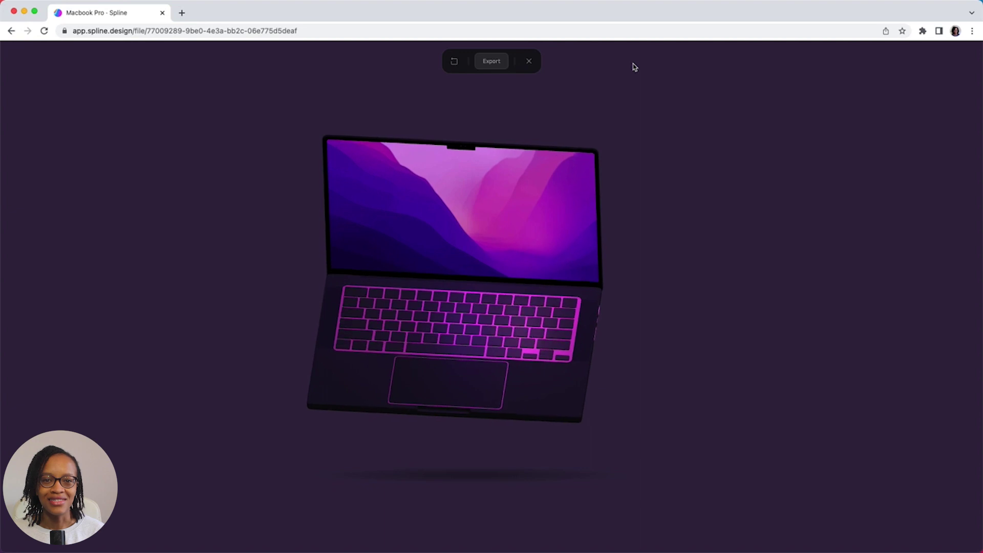
key("Escape")
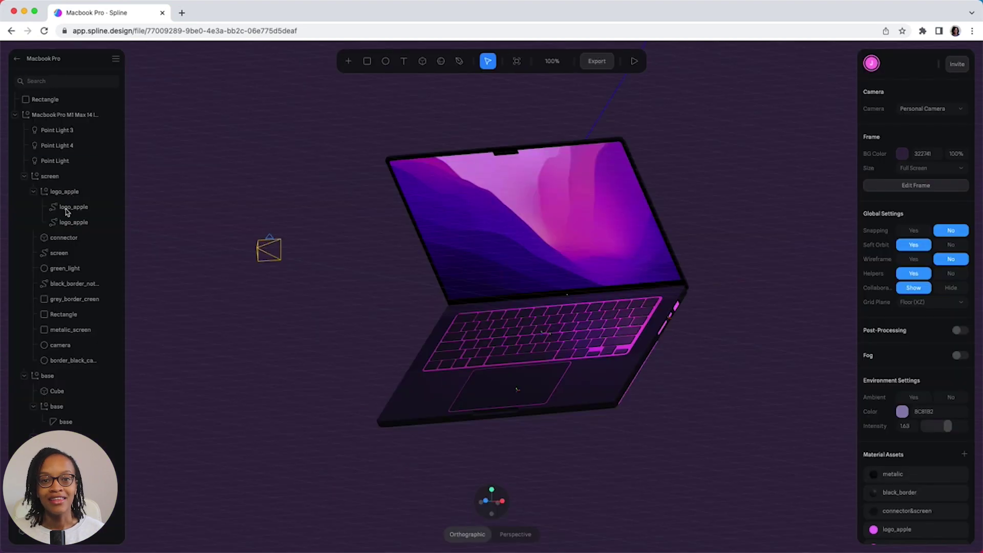
Step: Examine the object list of the MacBook model, covering the parts of its screen and base groups
left_click(66, 207)
scroll(67, 210, "down", 3)
scroll(67, 215, "down", 3)
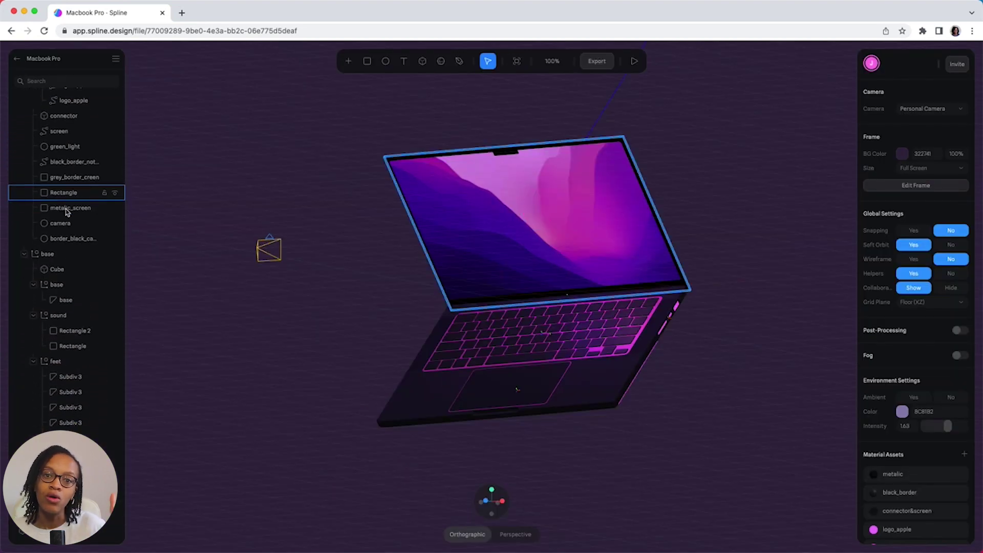
left_click(66, 220)
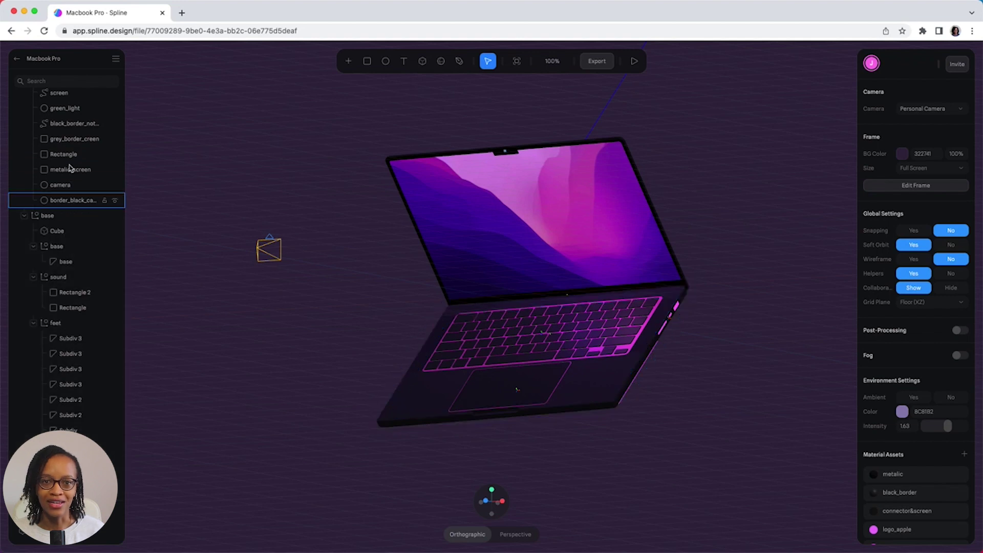
left_click(76, 124)
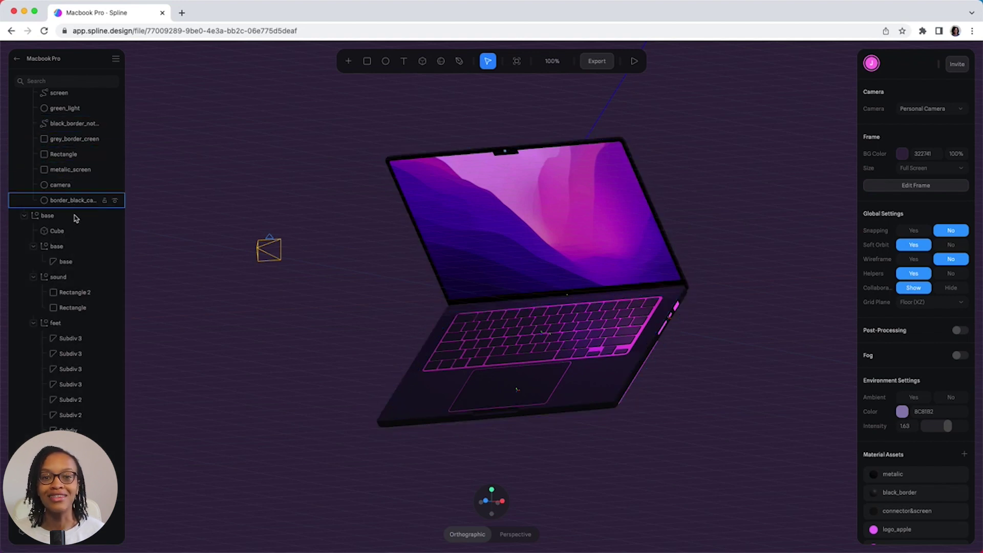
left_click(73, 246)
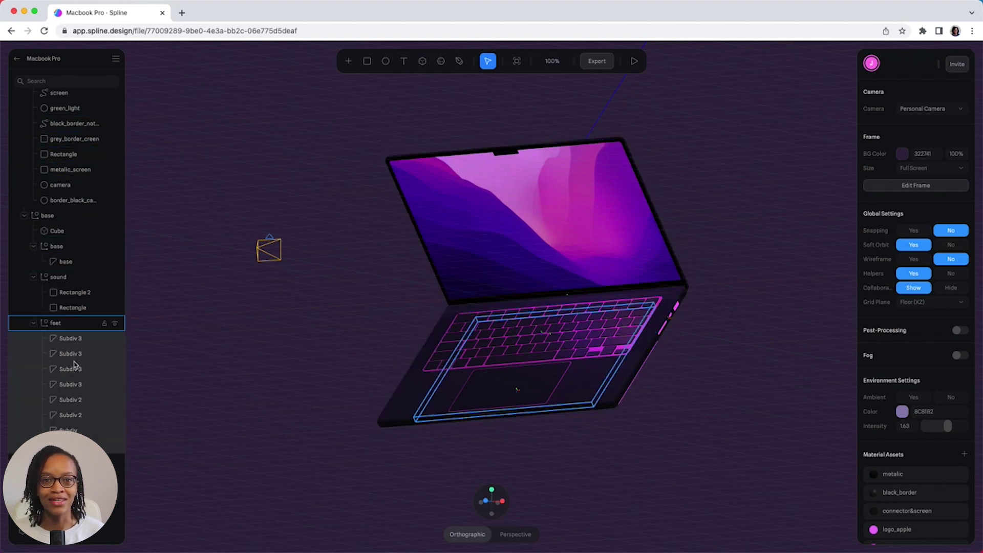
scroll(904, 322, "down", 3)
scroll(905, 320, "down", 6)
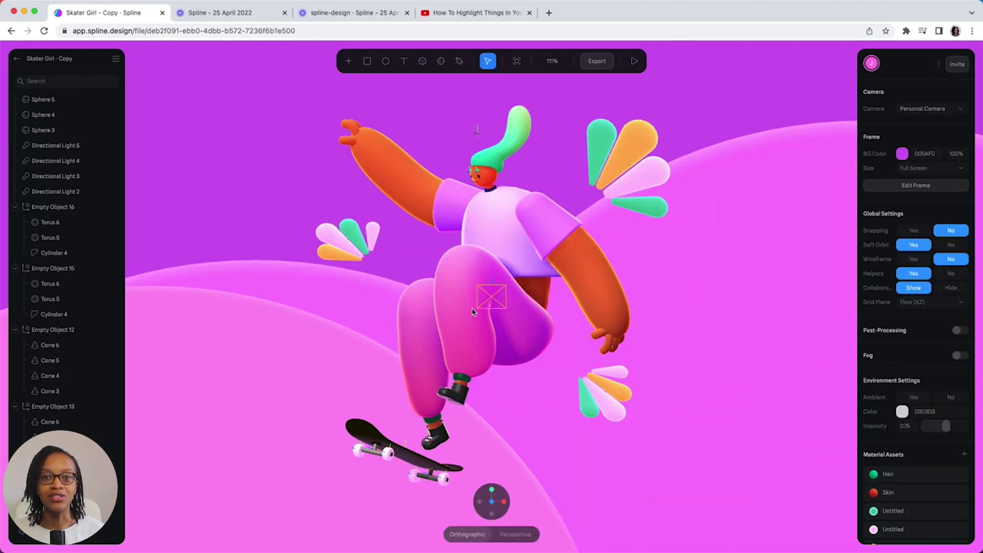
left_click(351, 308)
key("Escape")
left_click_drag(313, 195, 397, 197)
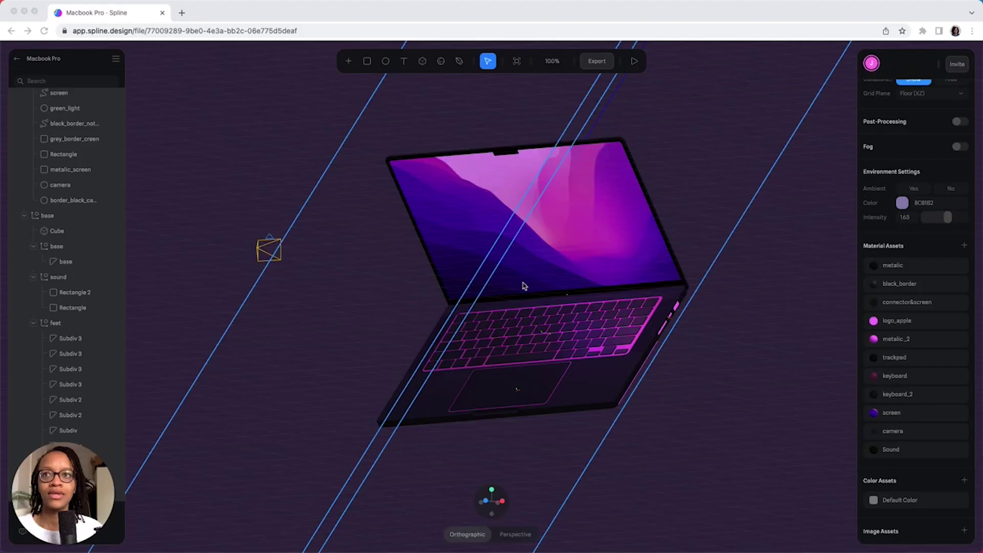
Step: Copy the scene's public URL from the export options, load it in a new browser tab and rotate the laptop there
left_click(597, 62)
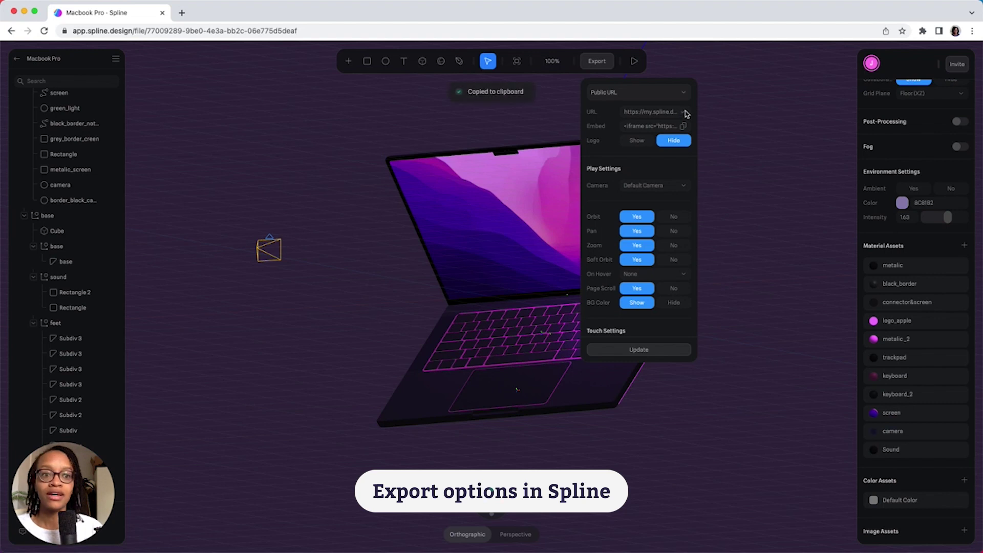
left_click(181, 13)
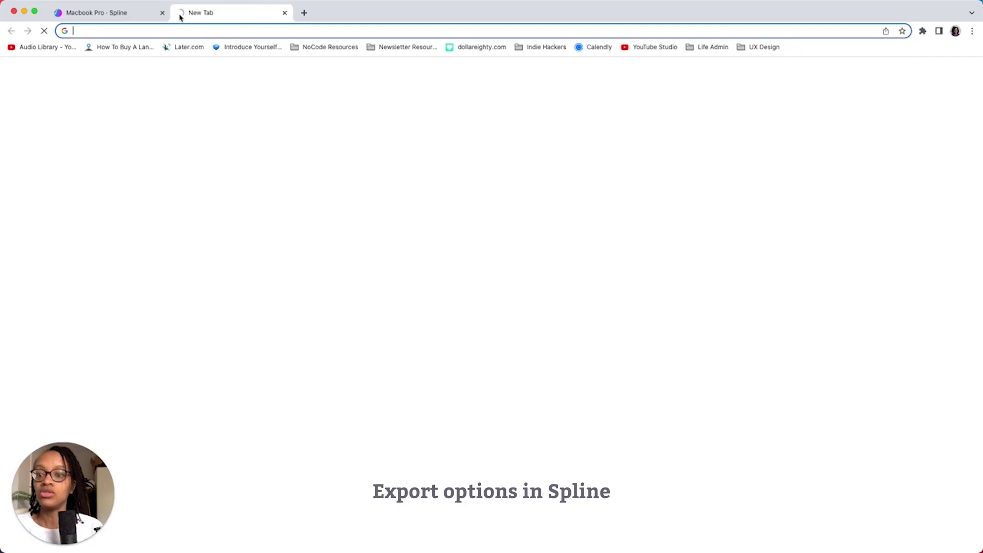
type("https://my.spline.design/macbookprocopy-555c45bd8587230ace319a0effddd18d/")
key("Return")
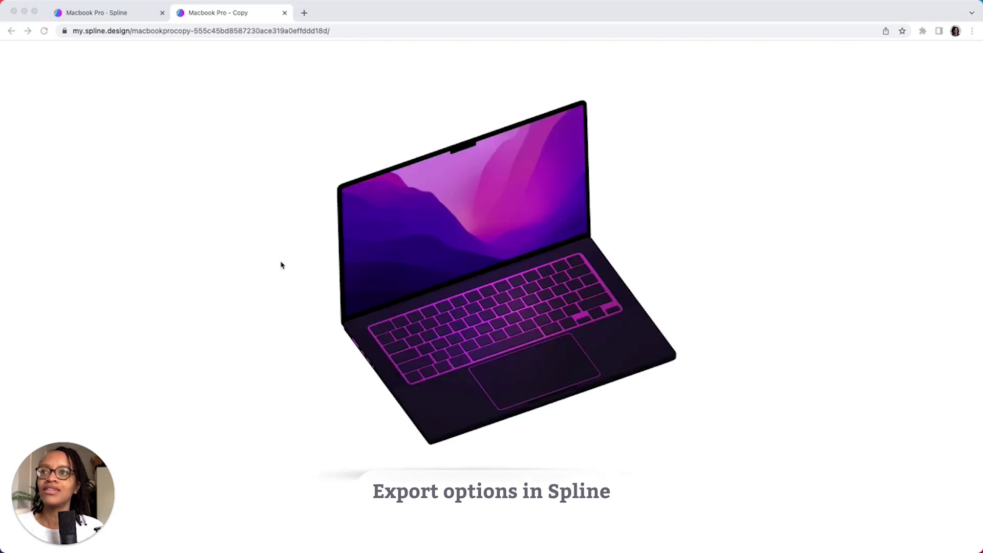
left_click(431, 306)
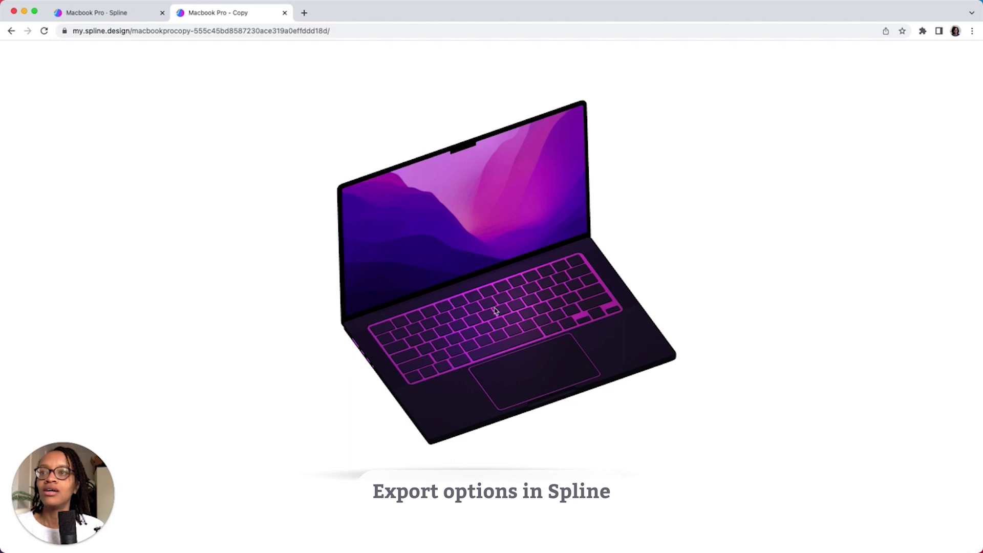
left_click_drag(511, 322, 607, 303)
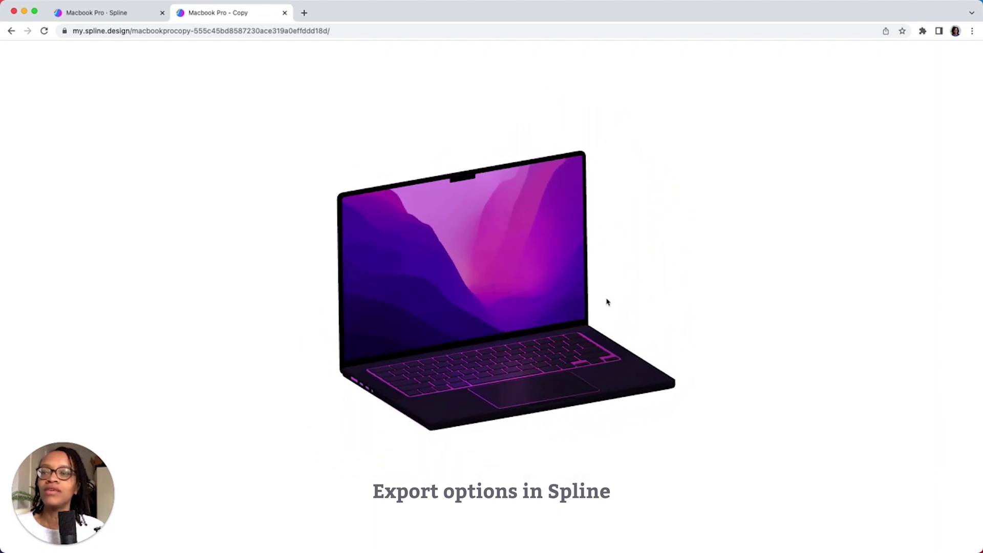
Step: Return to the MacBook Pro Spline file, review the export types while keeping Public URL, and copy the embed code
left_click(114, 13)
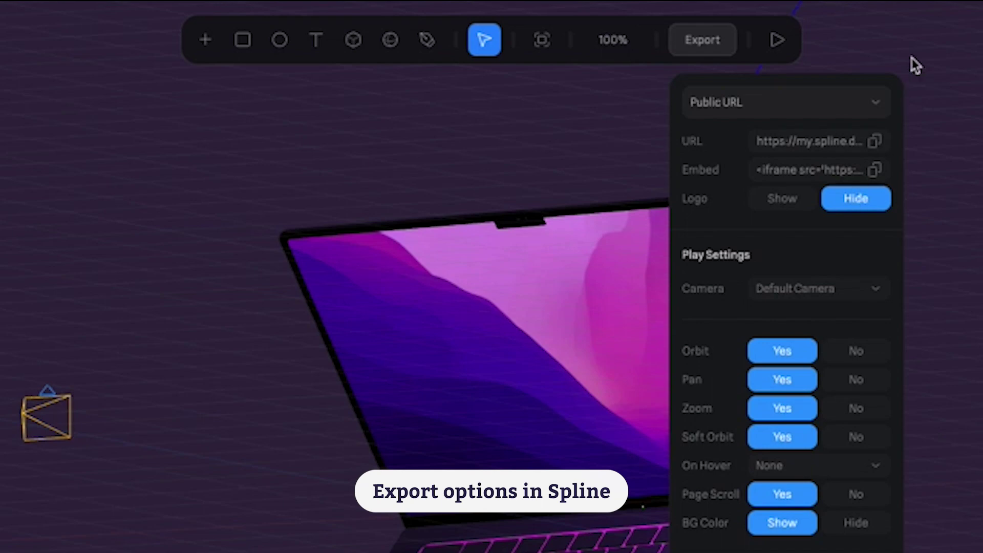
left_click(875, 105)
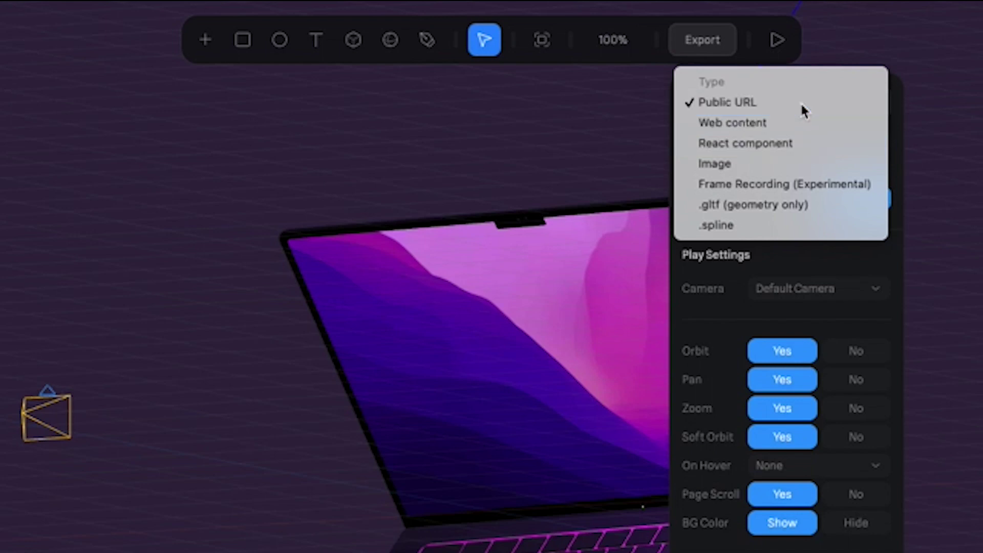
left_click(800, 102)
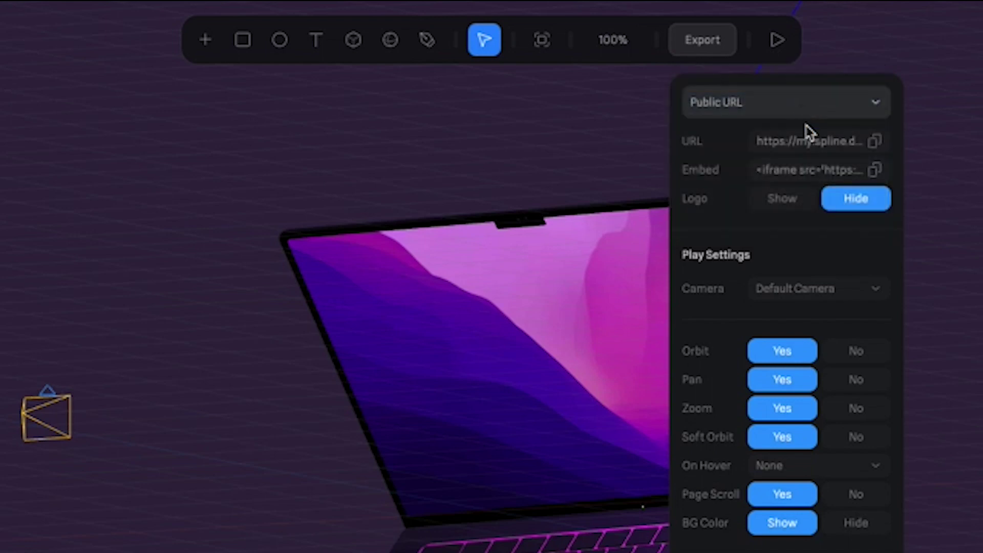
left_click(876, 170)
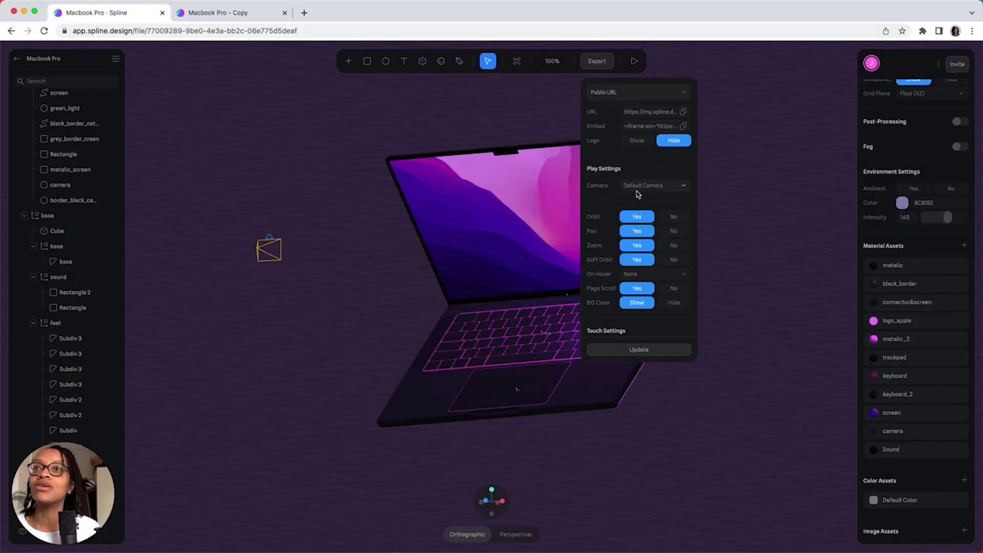
Step: In the export play settings, check the camera choices, keep Default Camera and set BG Color to Hide
left_click(684, 186)
left_click(596, 200)
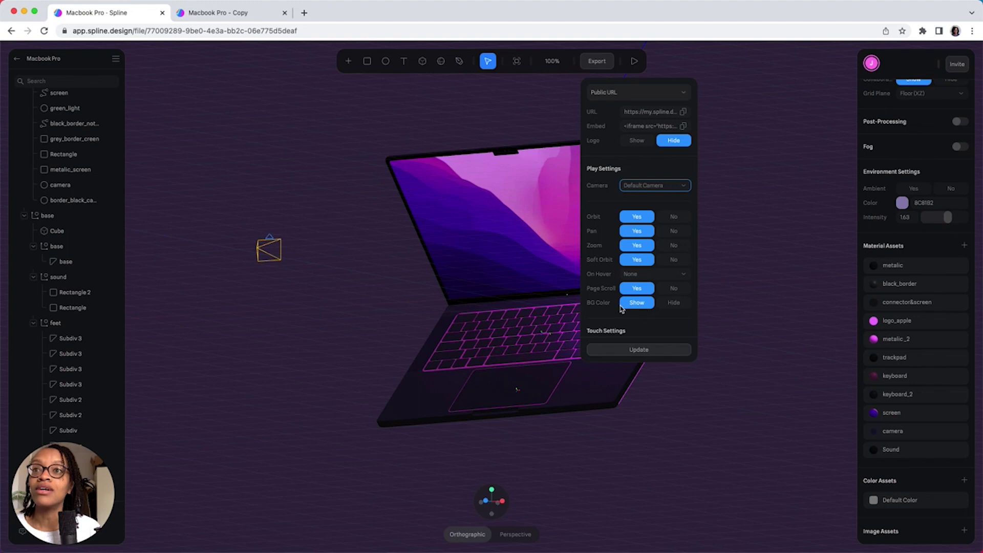
left_click(675, 304)
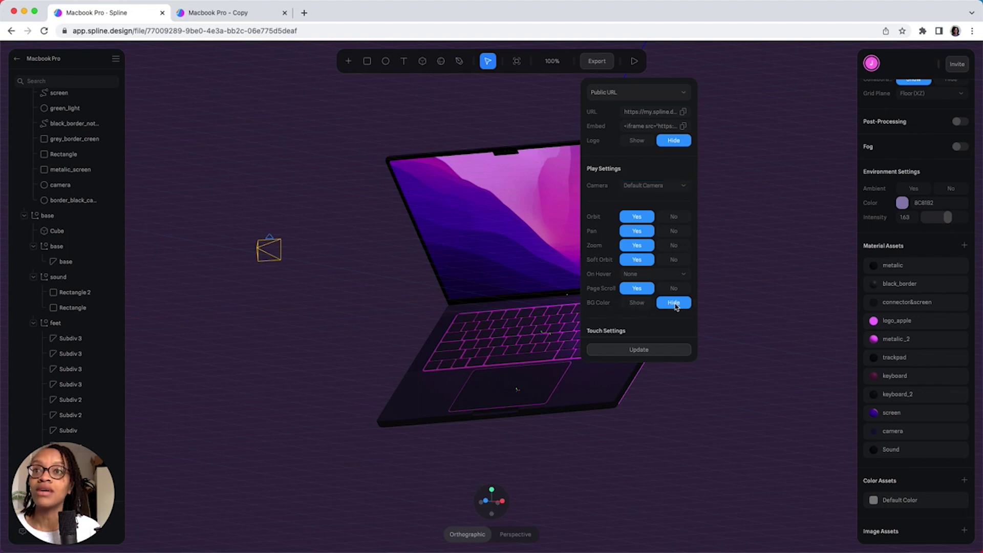
Step: Make the scene frame's background color fully transparent by lowering its opacity to 0%
left_click(822, 250)
scroll(888, 181, "up", 3)
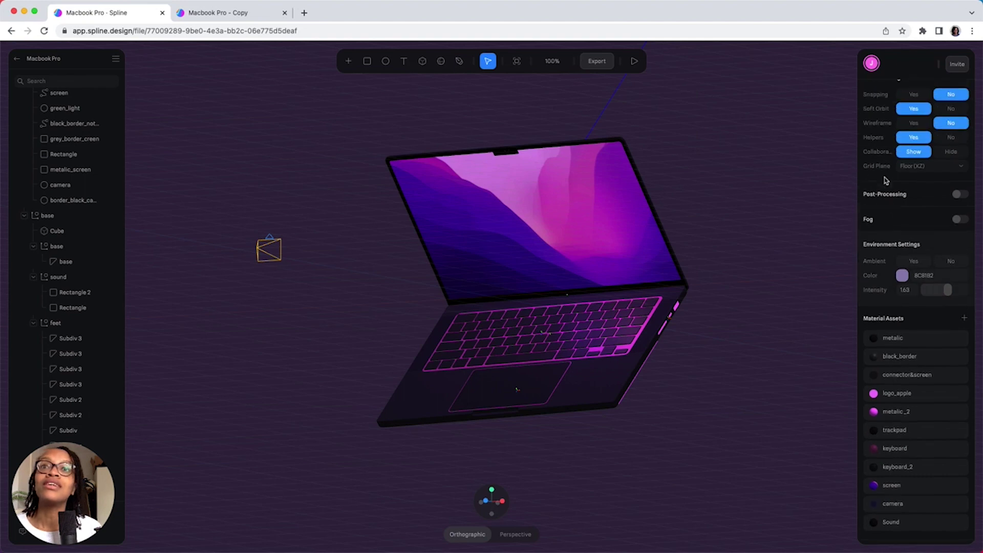
scroll(887, 181, "up", 3)
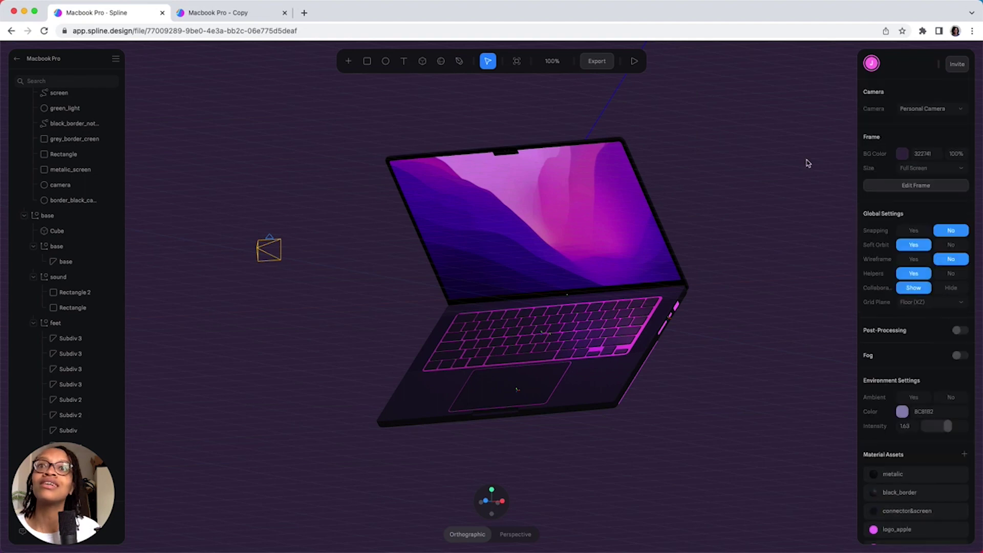
left_click(901, 154)
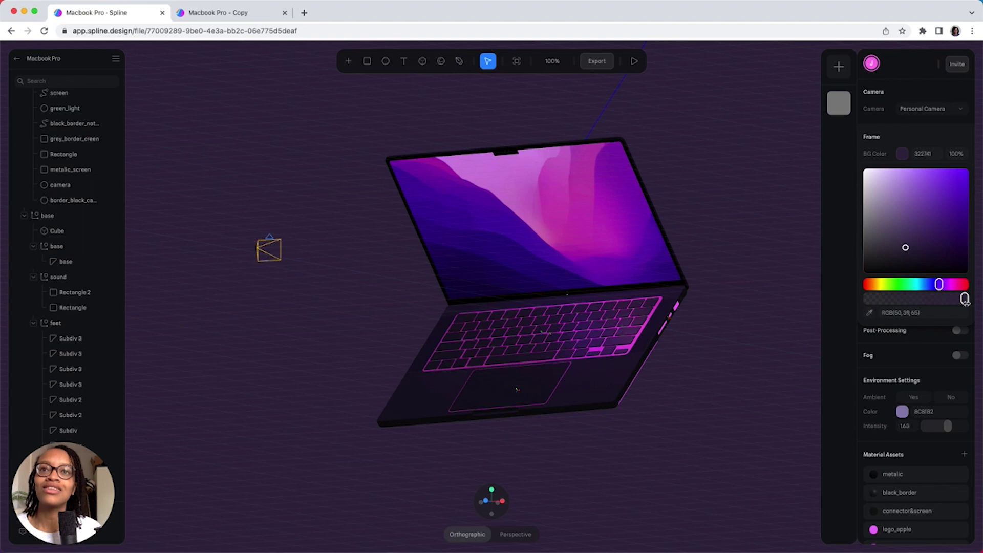
left_click_drag(965, 299, 865, 306)
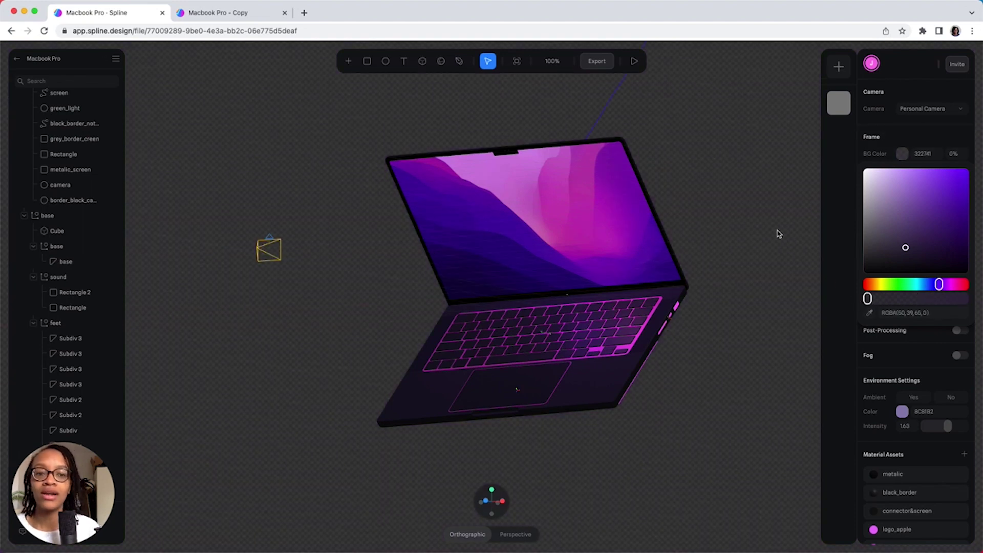
left_click(673, 121)
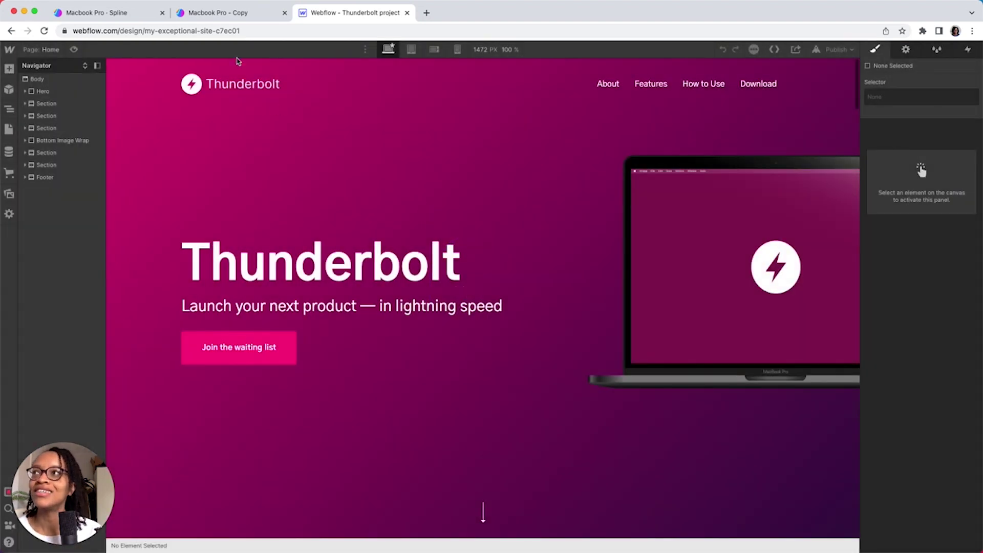
Step: Preview the Thunderbolt home page in Webflow and return to the design view
left_click(74, 49)
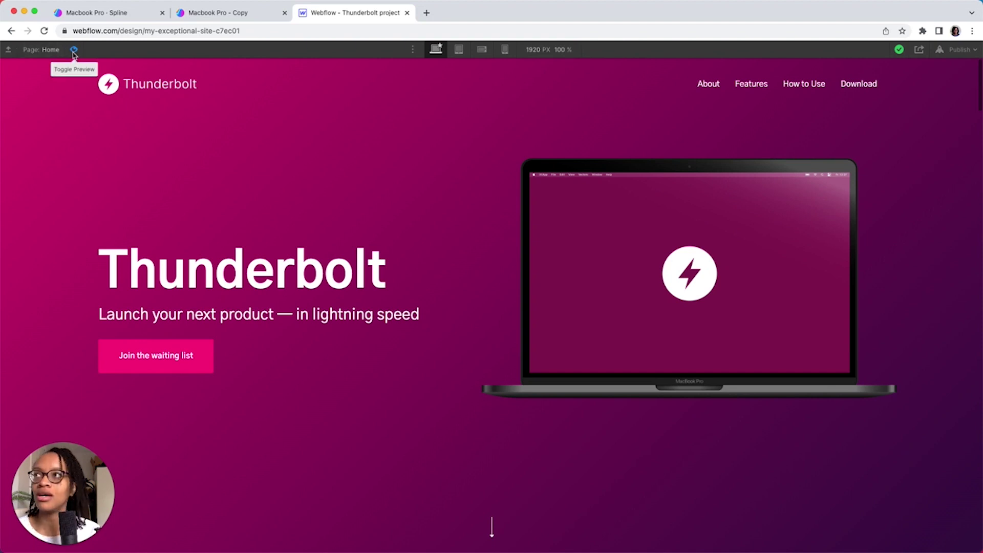
left_click(75, 49)
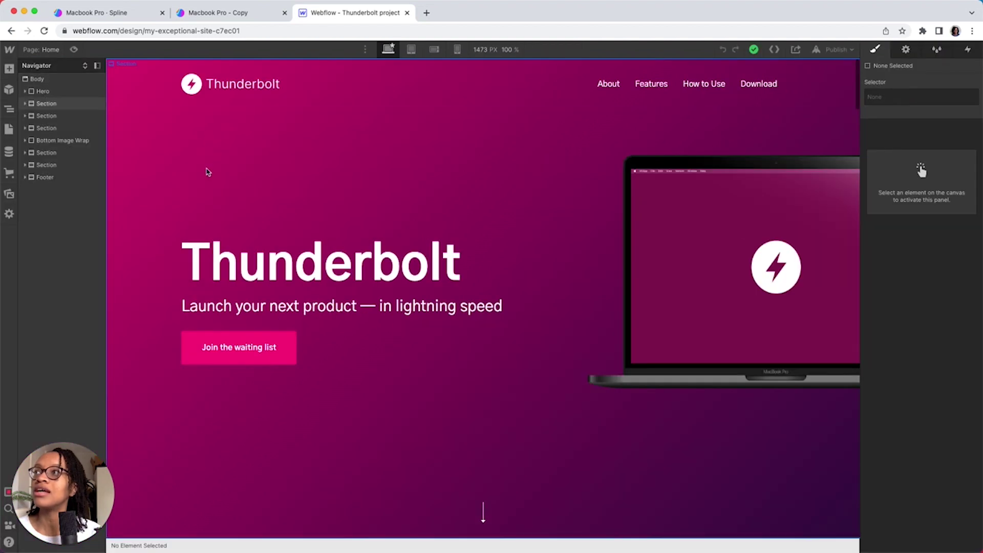
Step: Hide the laptop Hero Image in the hero section by setting its display to none
left_click(367, 168)
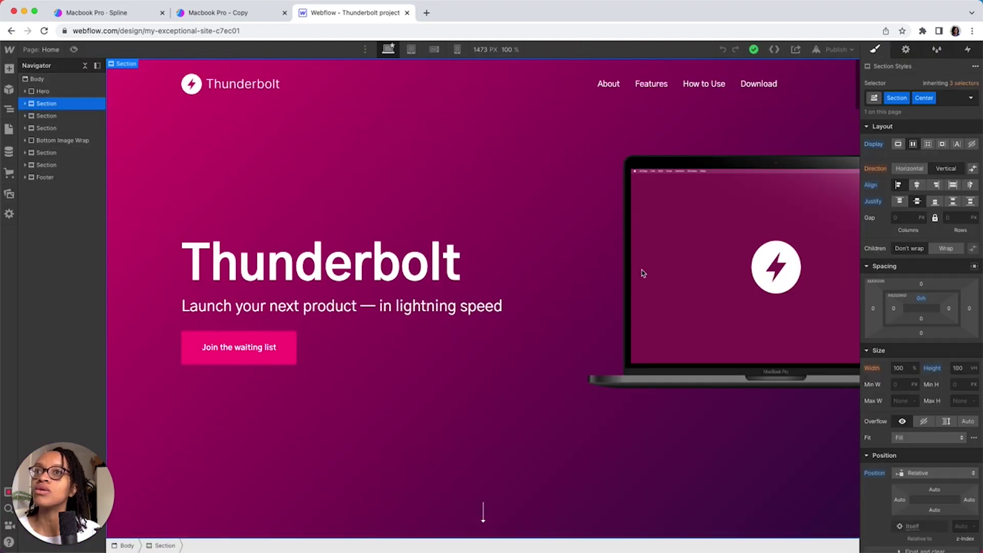
left_click(776, 269)
left_click(742, 205)
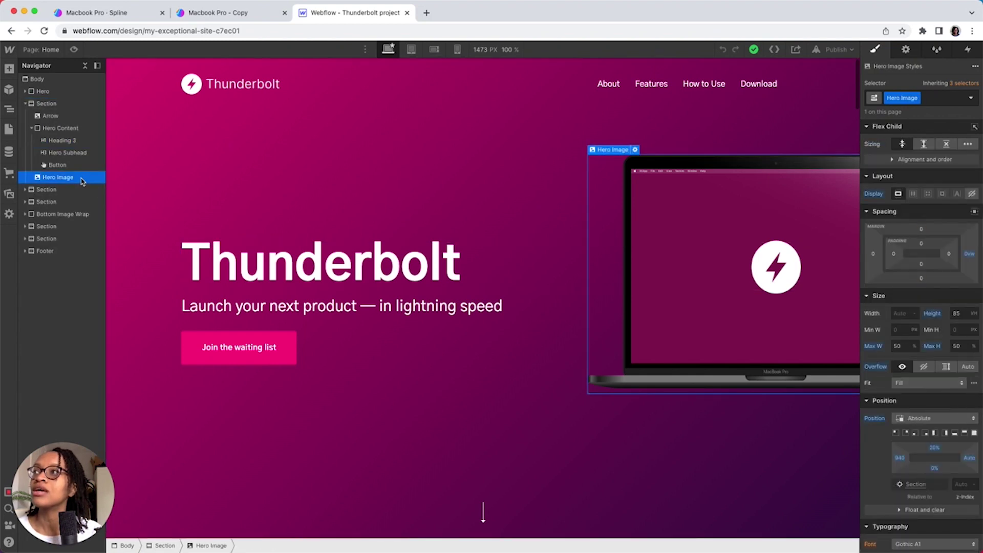
left_click(972, 193)
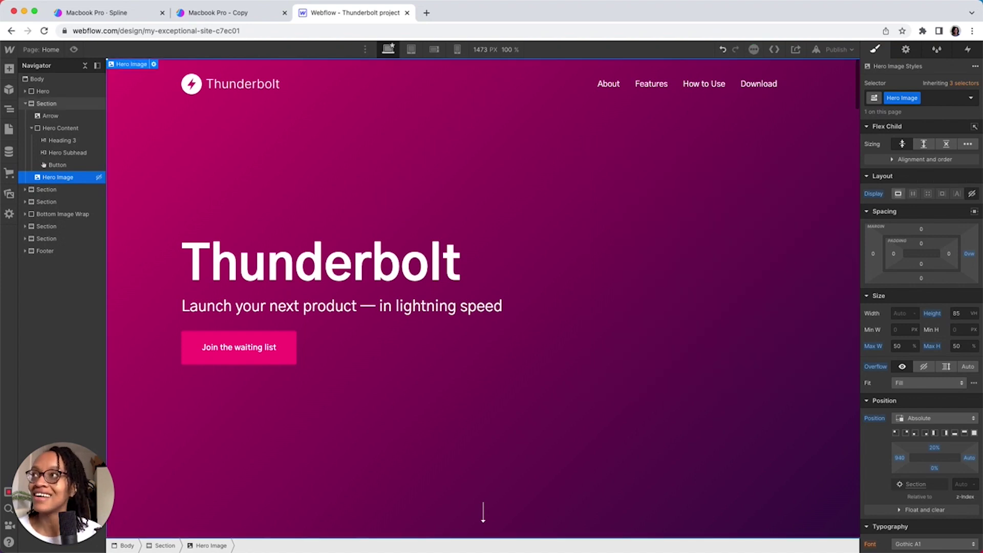
Step: Add an HTML Embed element to the hero section, directly after the hidden Hero Image
left_click(10, 68)
scroll(73, 237, "down", 10)
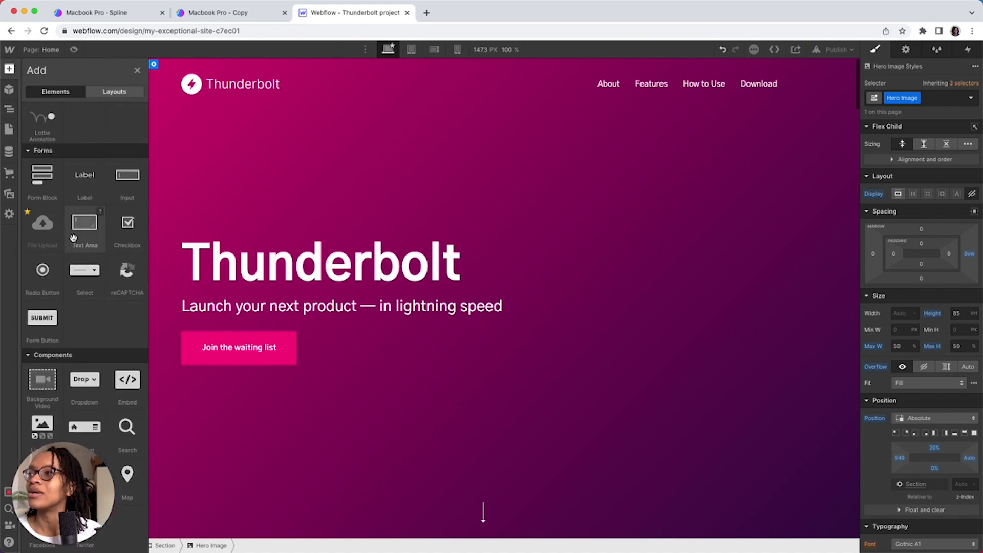
left_click(128, 381)
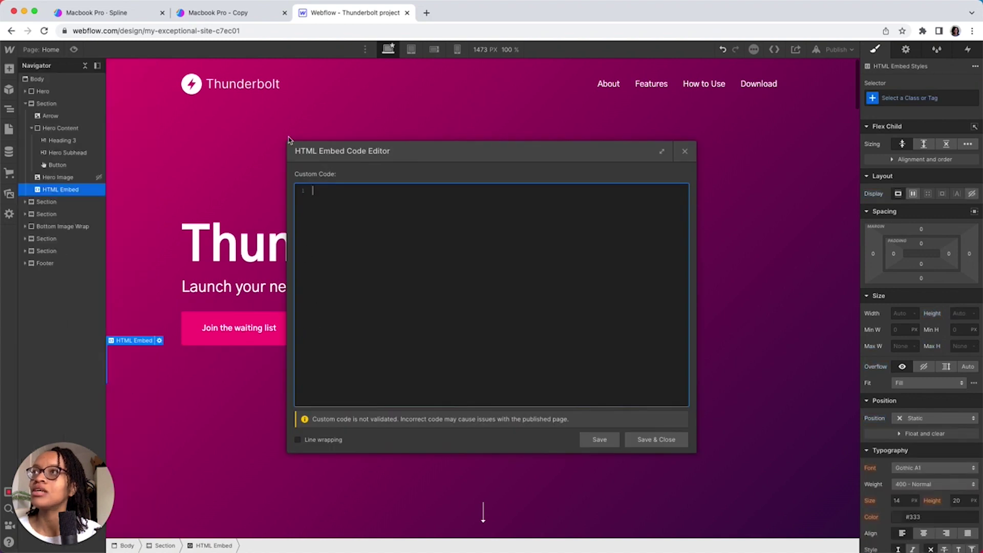
Step: Copy the MacBook scene's public embed code from Spline, paste it into the Webflow embed's custom code and save it
left_click(113, 17)
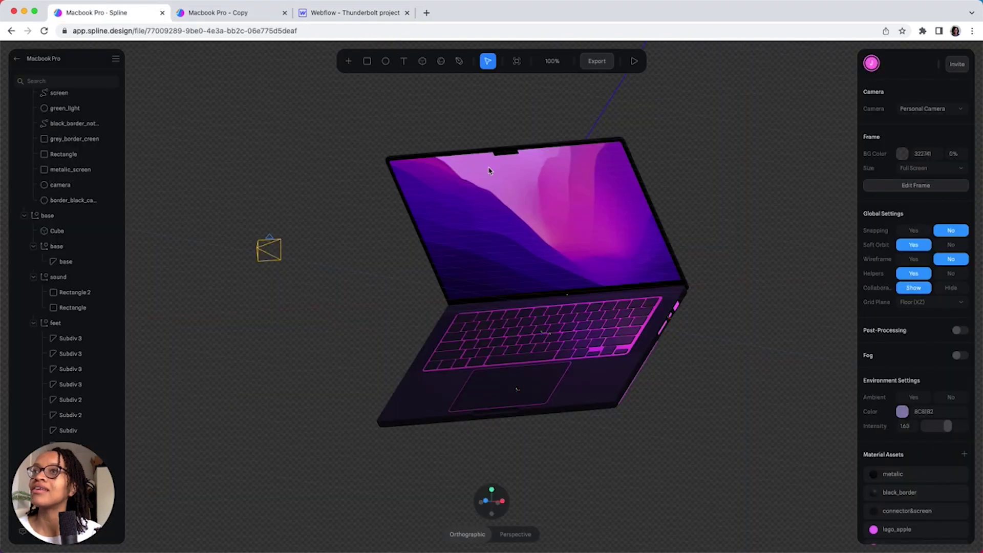
left_click(604, 64)
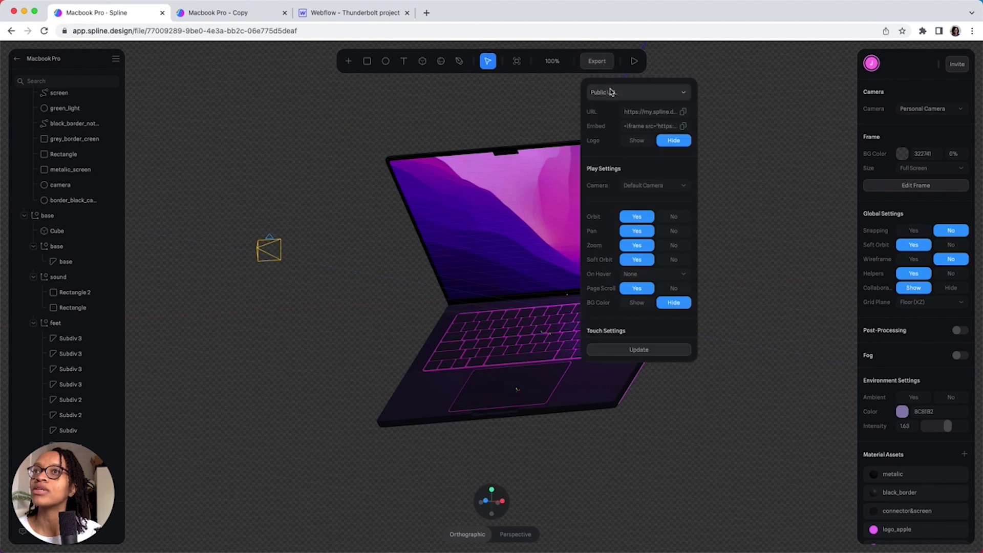
left_click(686, 127)
left_click(362, 14)
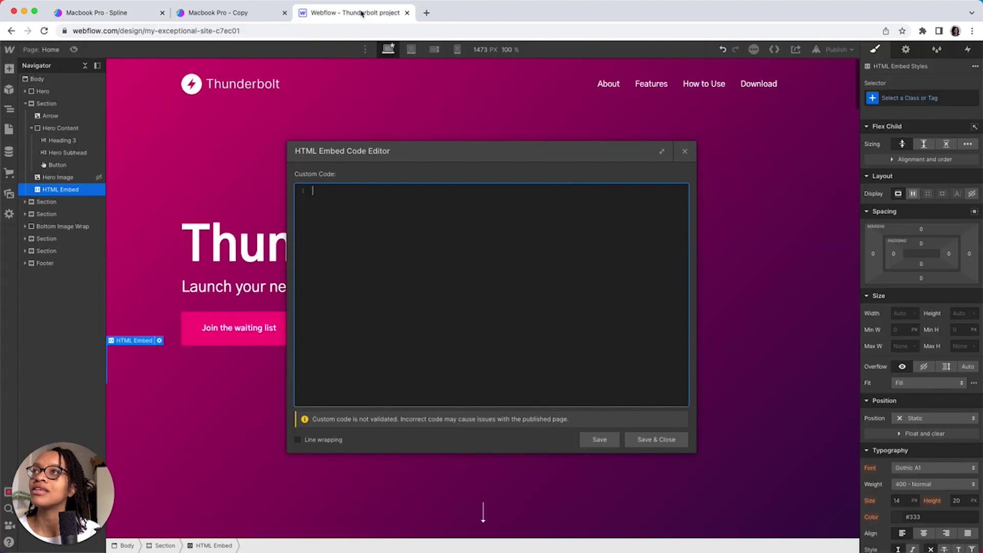
key("super+v")
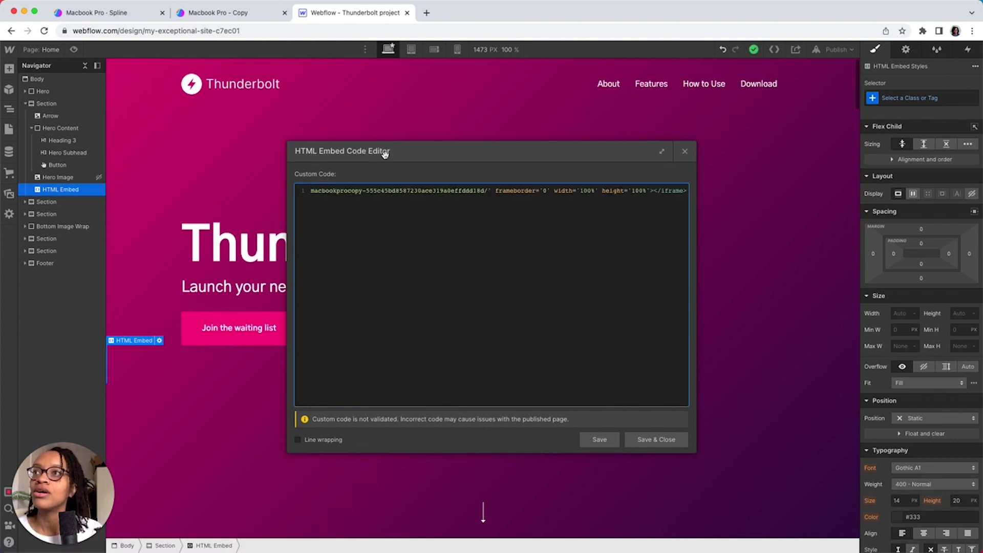
left_click(645, 441)
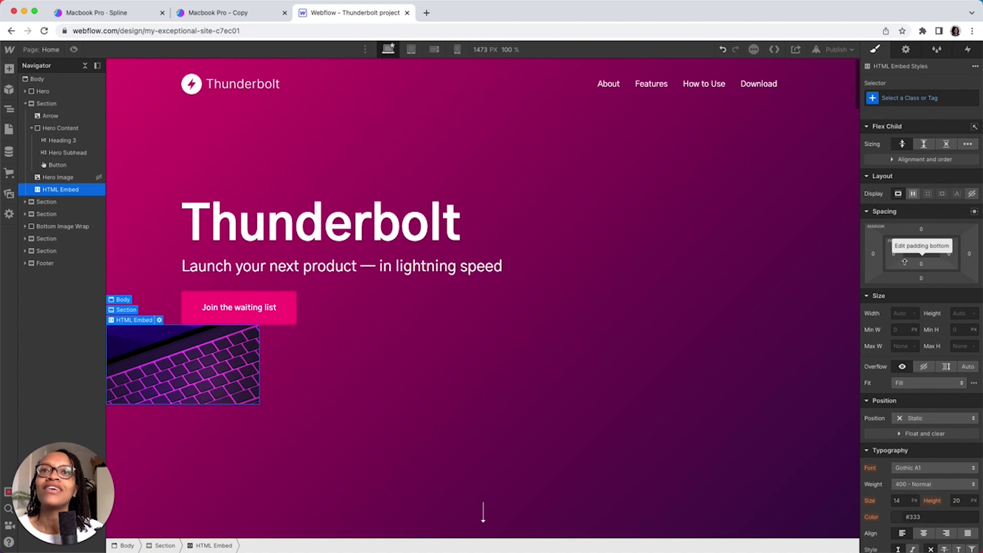
Step: Position the HTML embed absolutely in the hero section with a right offset of 3vw
scroll(904, 364, "down", 2)
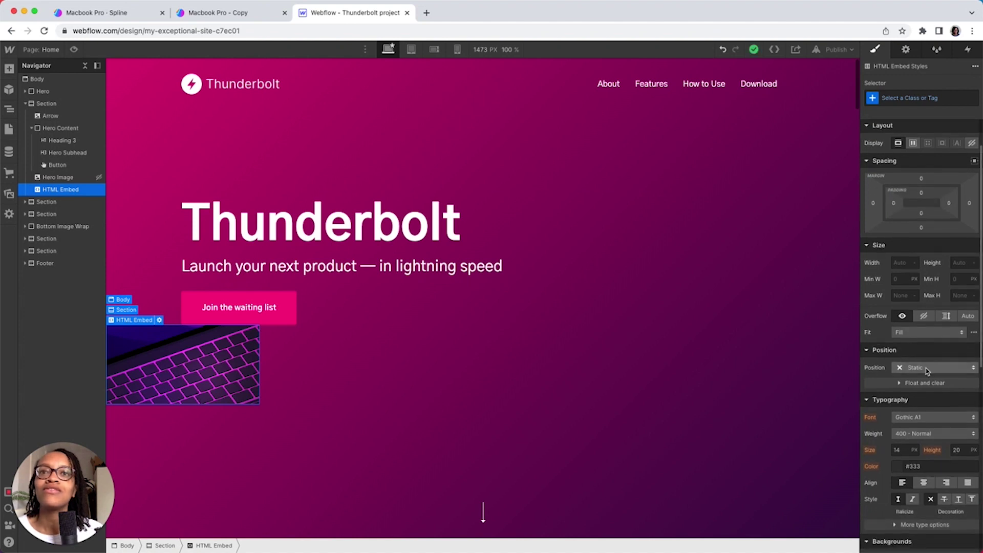
left_click(928, 370)
left_click(925, 397)
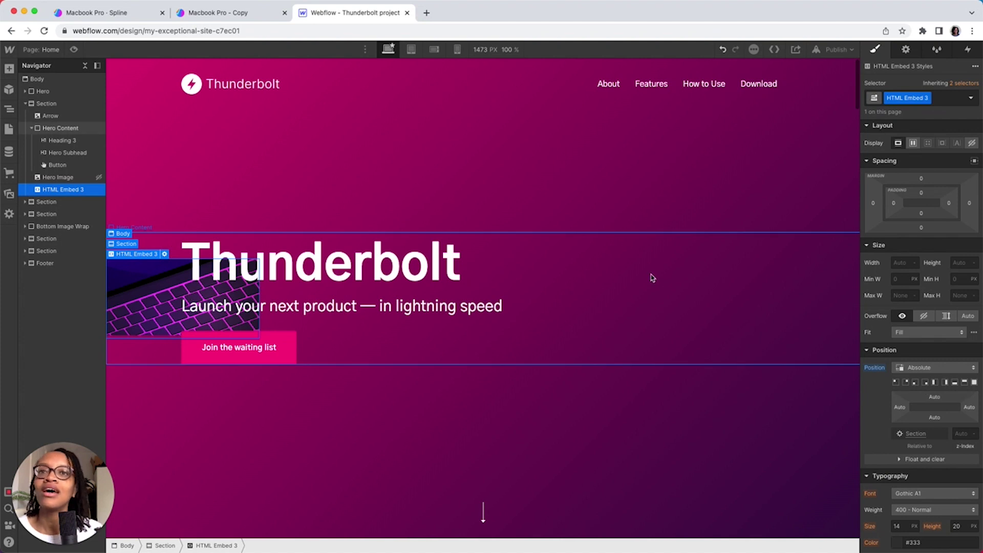
left_click(970, 408)
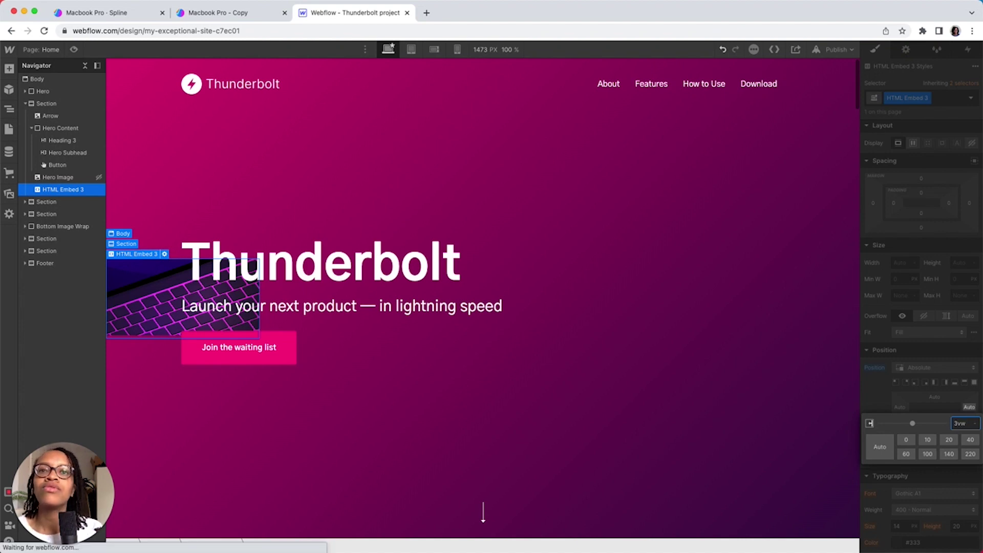
key("Return")
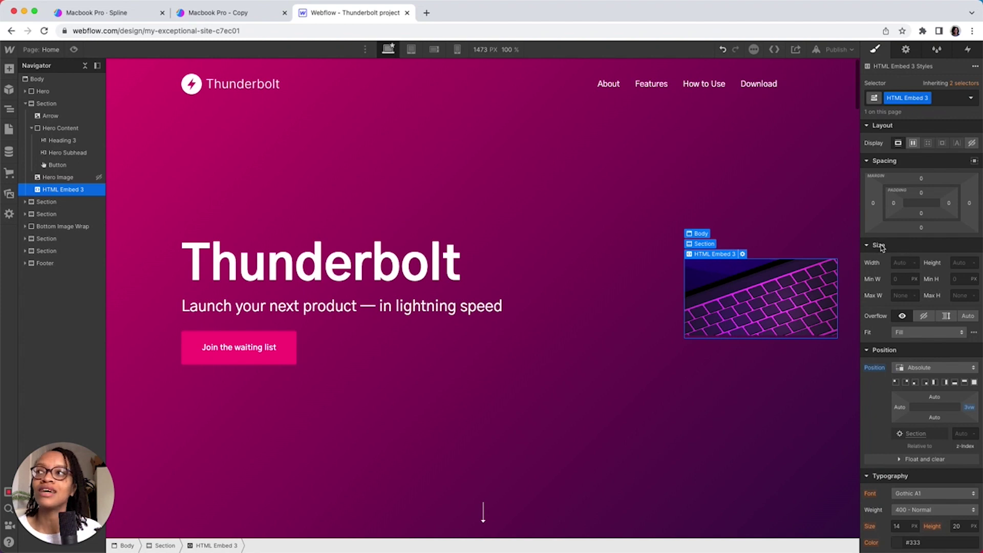
Step: Set the HTML embed's width to 700 px and its height to 100 VH
left_click(907, 262)
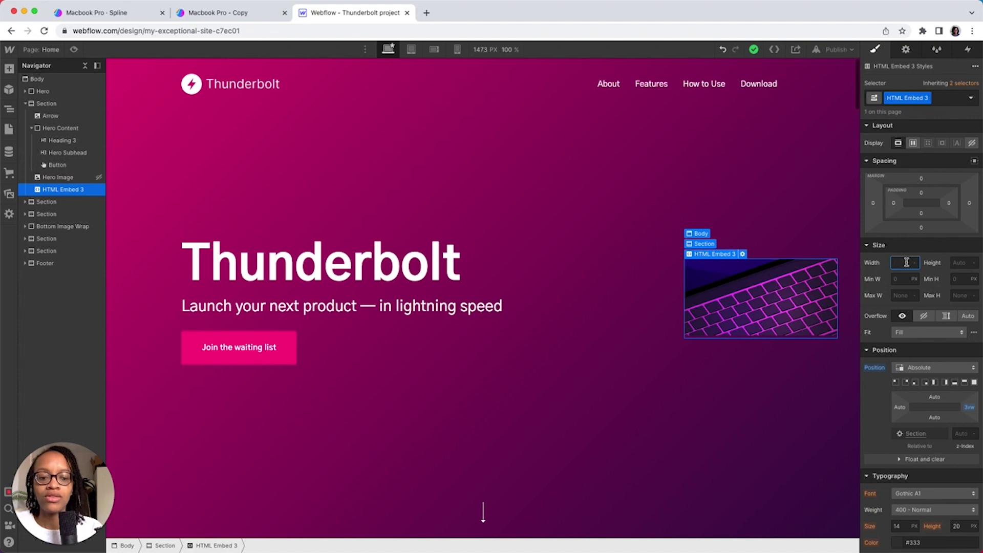
key("Return")
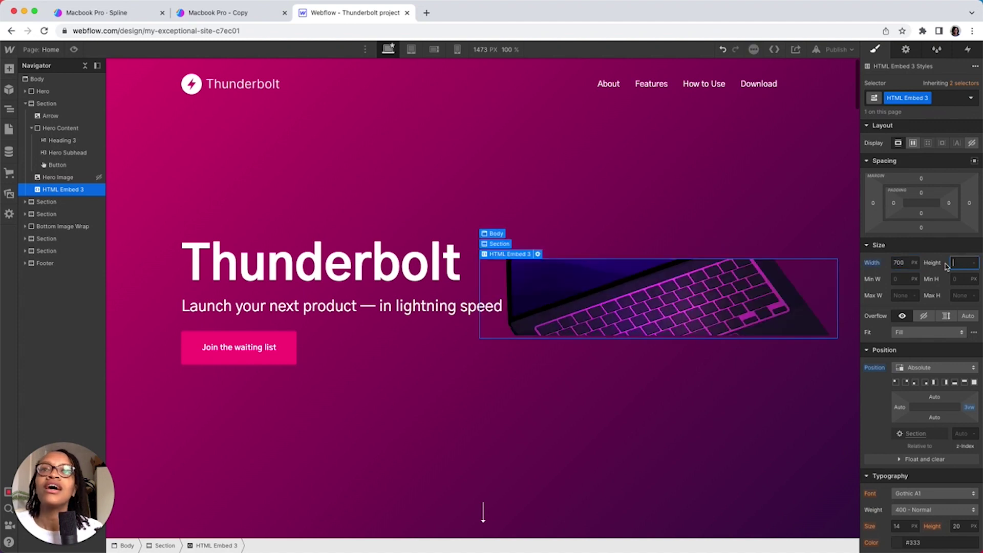
left_click(973, 263)
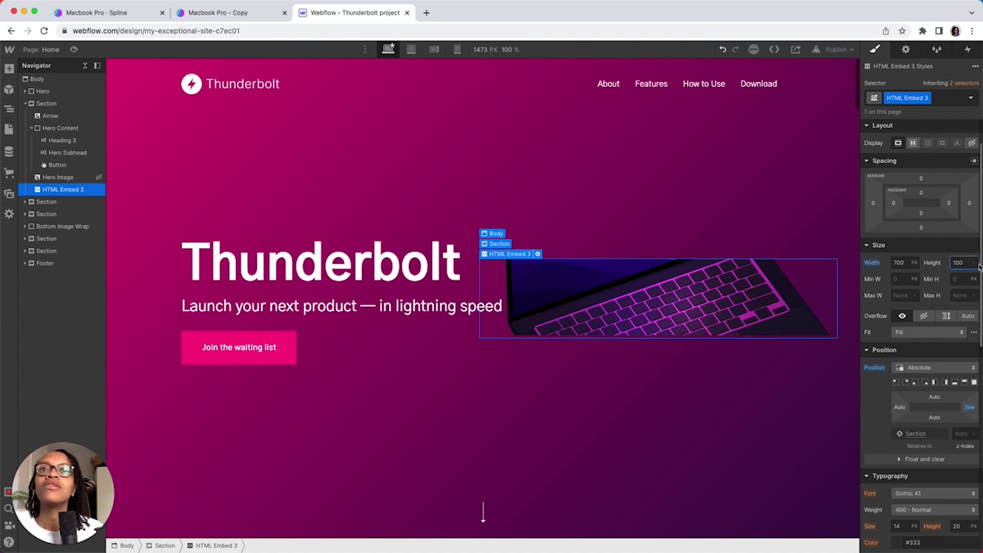
key("Return")
left_click(976, 264)
left_click(969, 334)
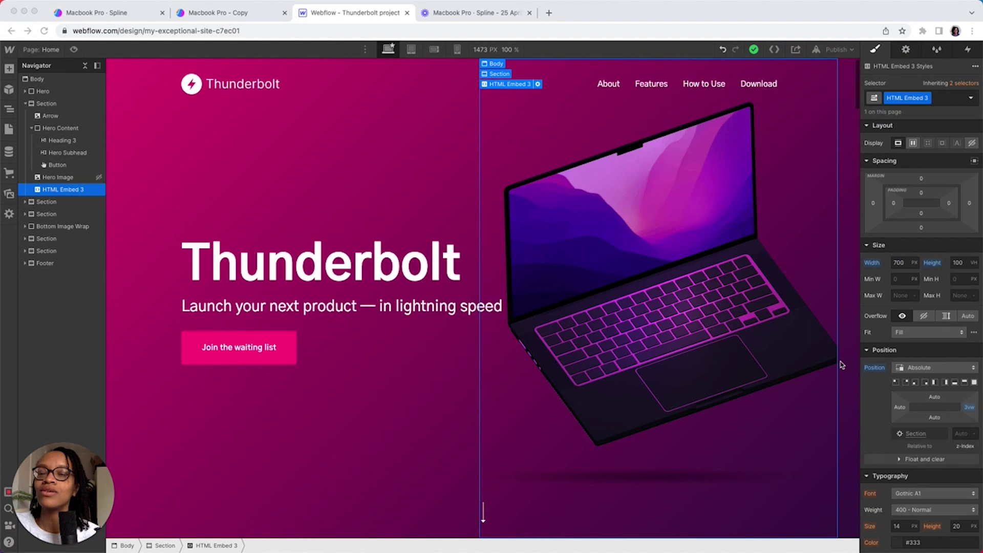
Step: Change the HTML embed's width to 100 VW
left_click(904, 263)
left_click(907, 262)
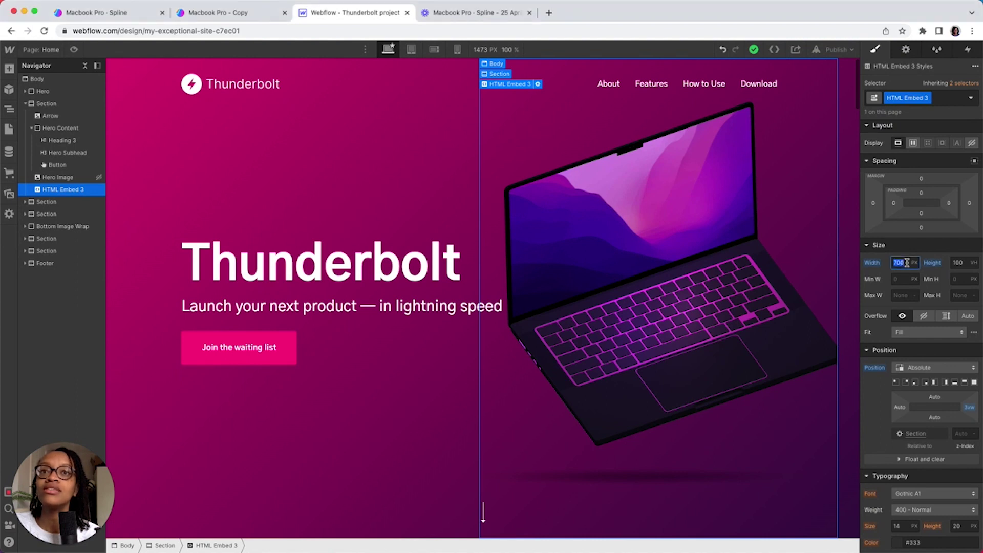
type("100")
left_click(917, 262)
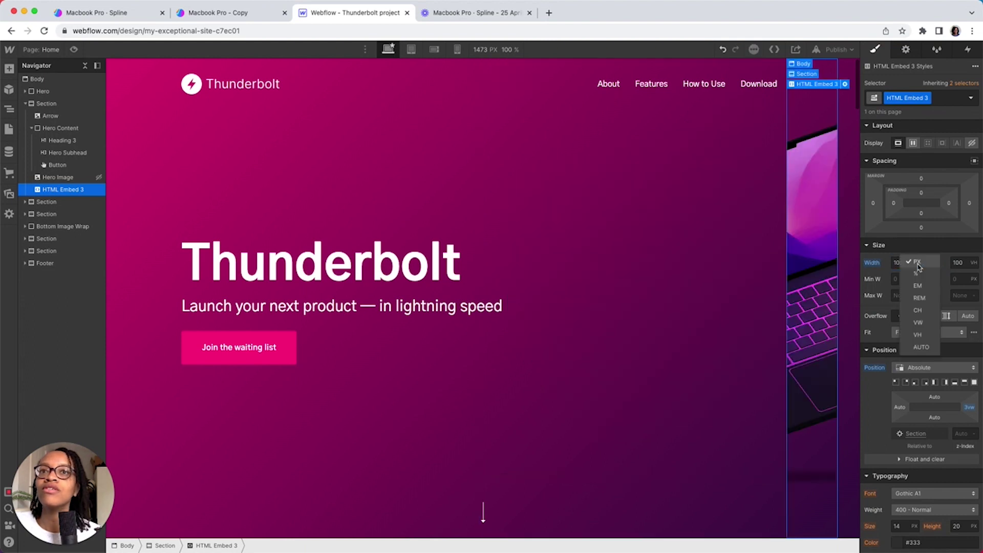
left_click(919, 323)
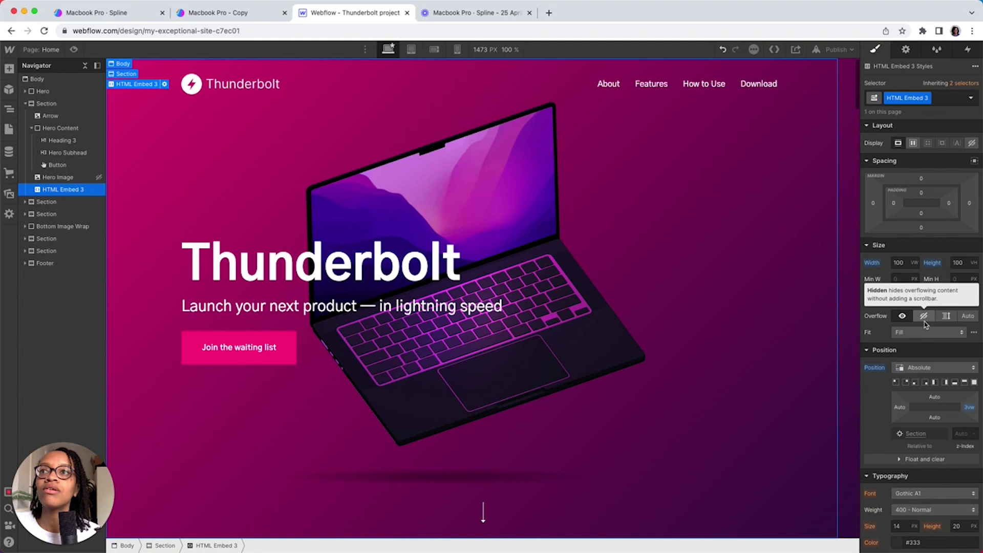
Step: Reduce the HTML embed's width to 50 VW
left_click(902, 264)
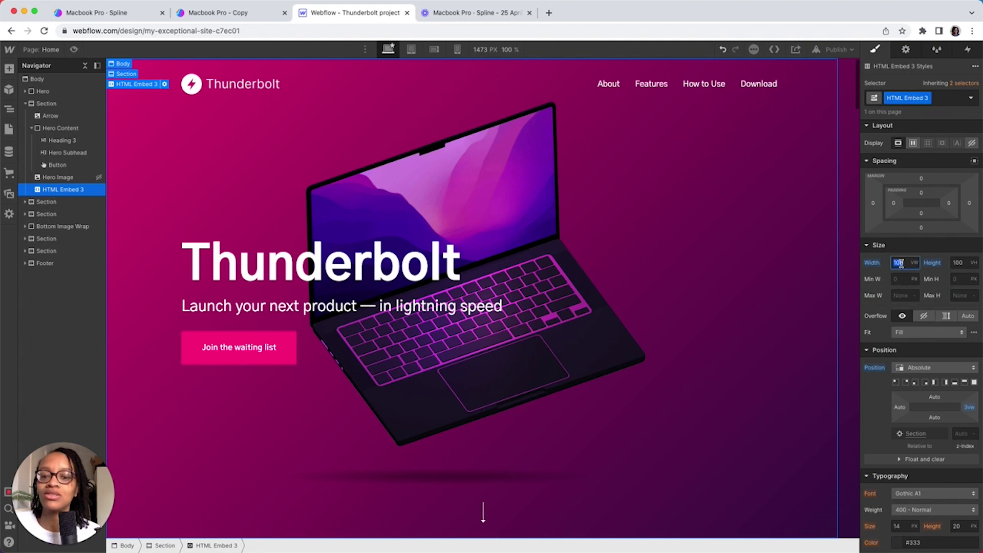
type("50")
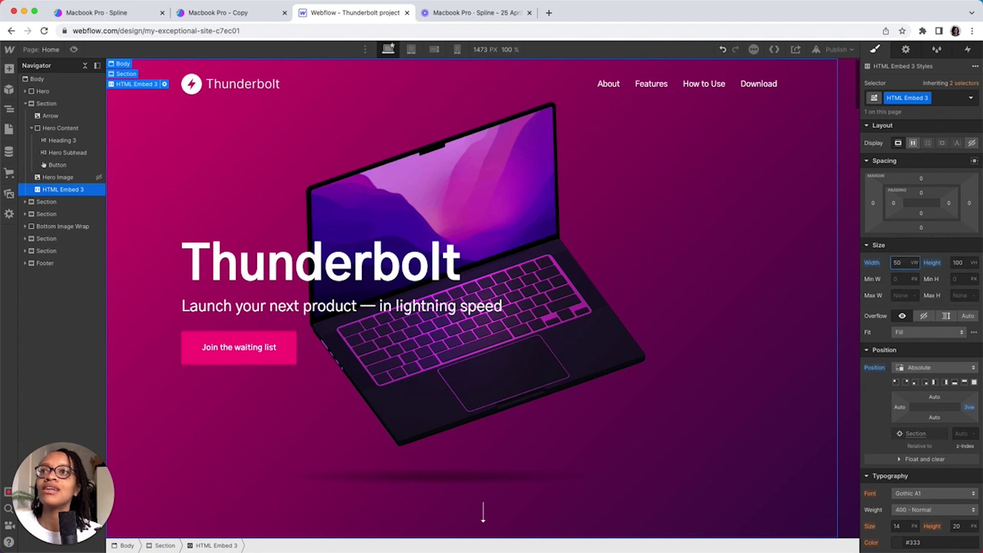
key("Return")
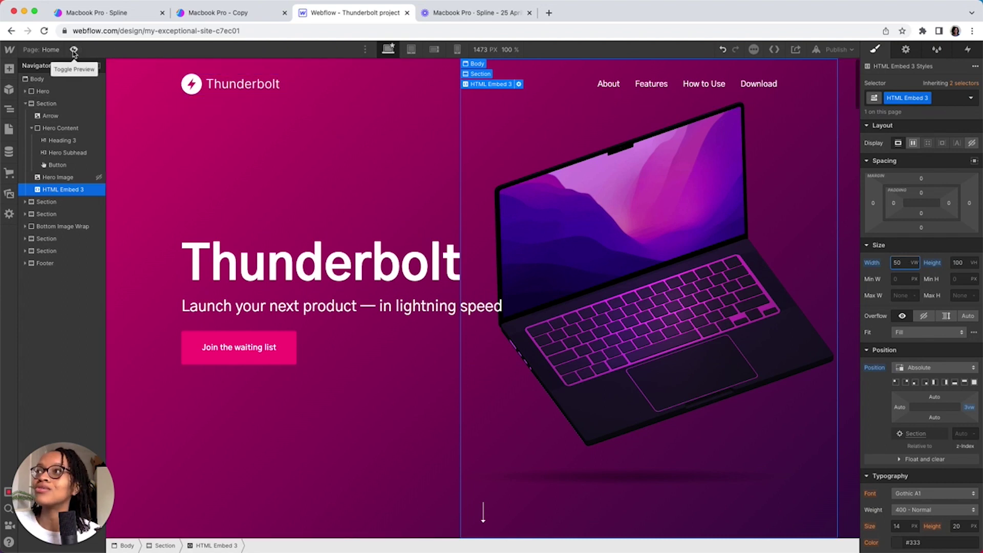
Step: Preview the home page to check the embedded 3D laptop in the hero section
left_click(75, 50)
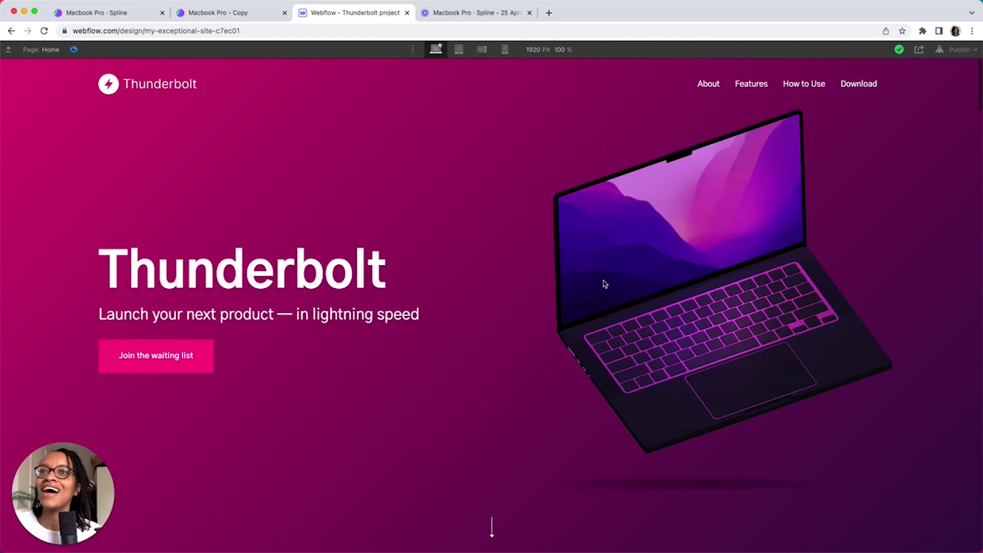
scroll(746, 352, "down", 1)
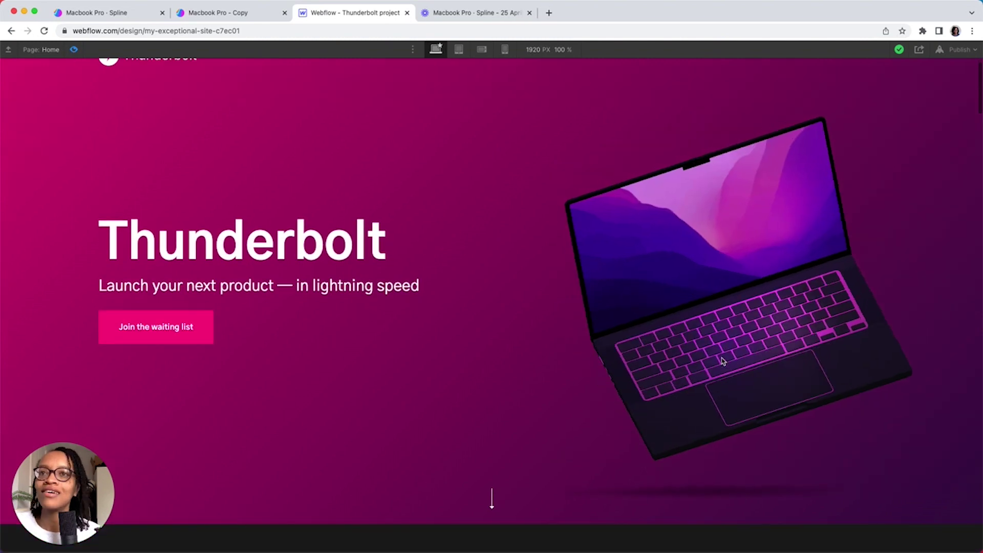